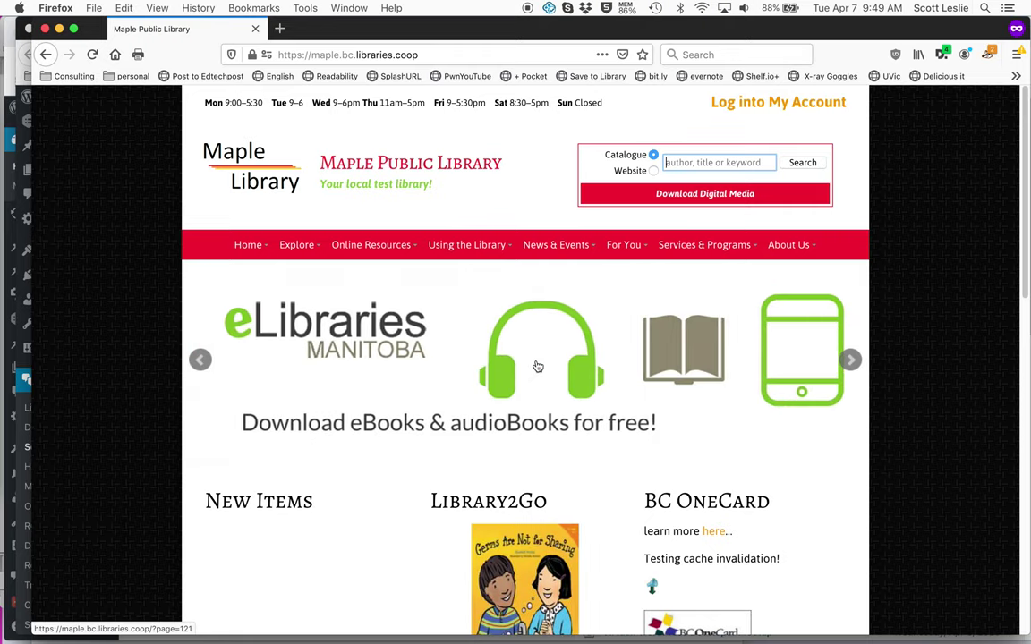
Switch WP Live Chat from Offline to Online, then reload the library home page in Firefox
key(super+Tab)
key(super+Tab)
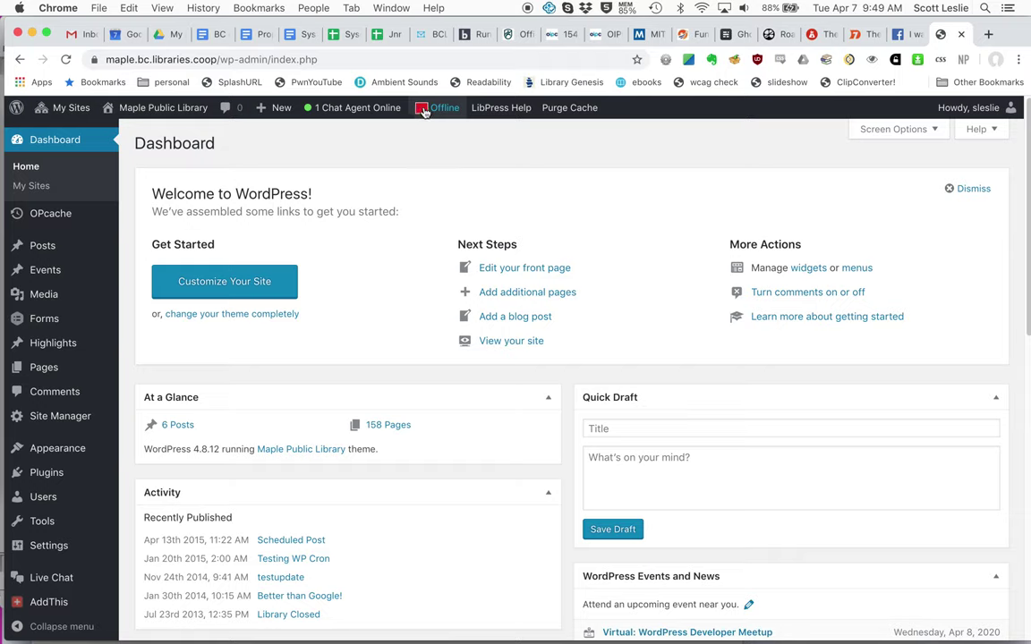
click(425, 109)
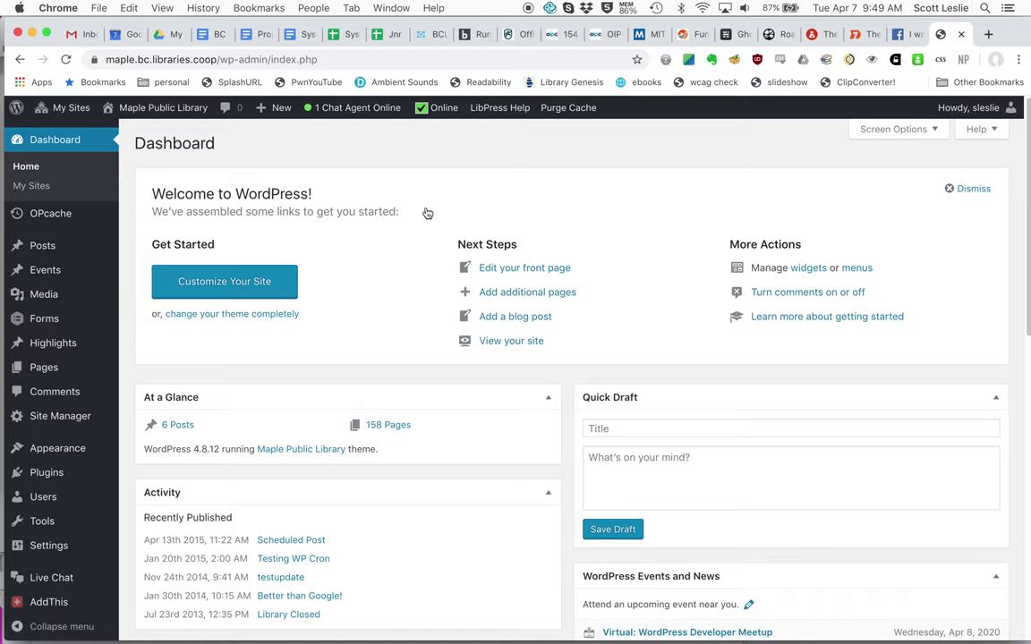
key(super+Tab)
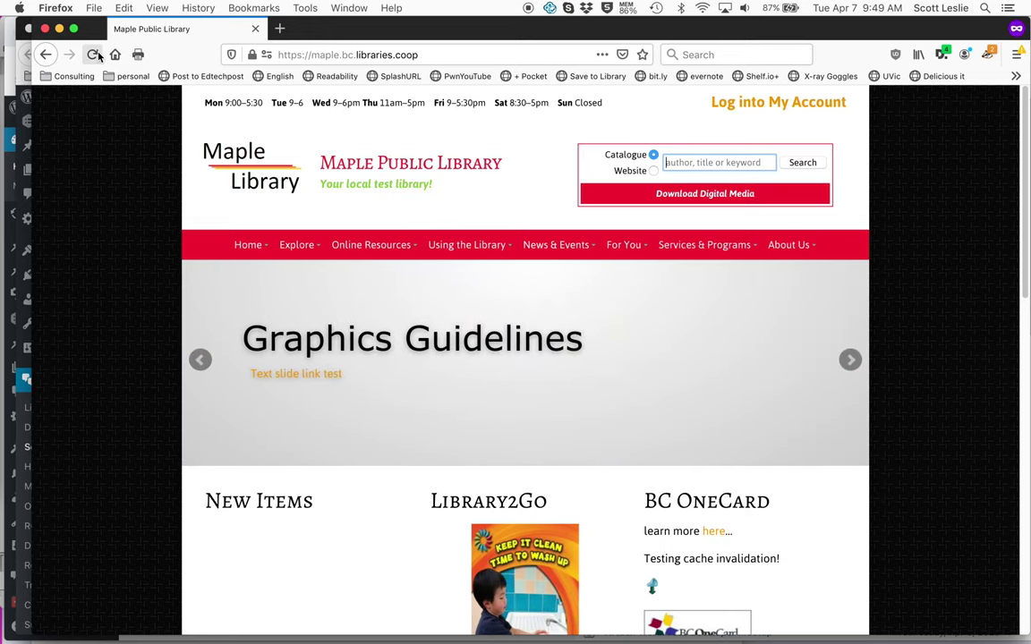
click(92, 55)
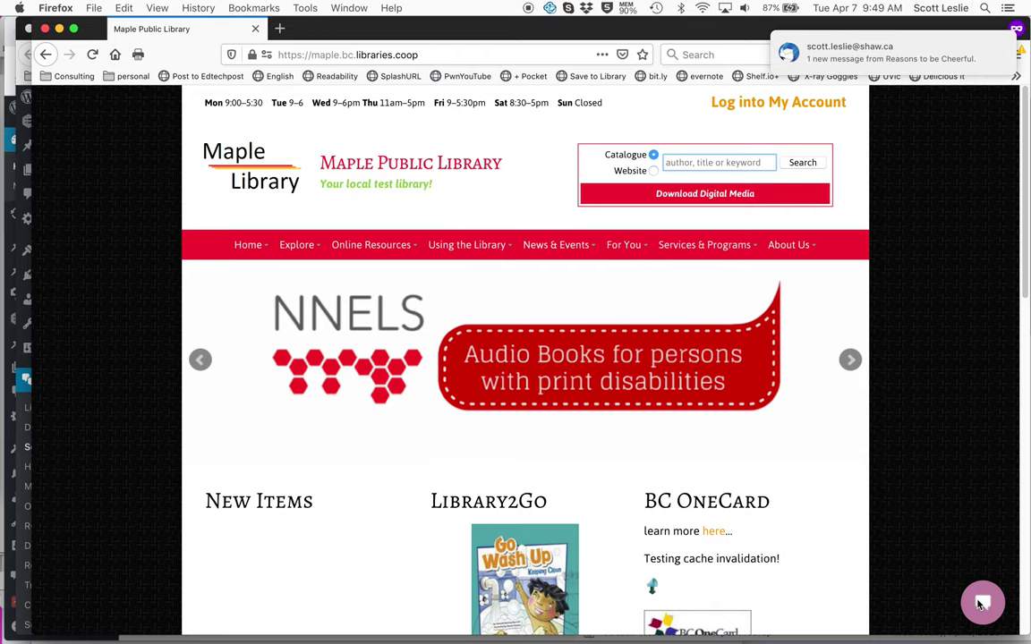
Return to the WordPress dashboard in Chrome, which lists 1 chat agent online
key(super+Tab)
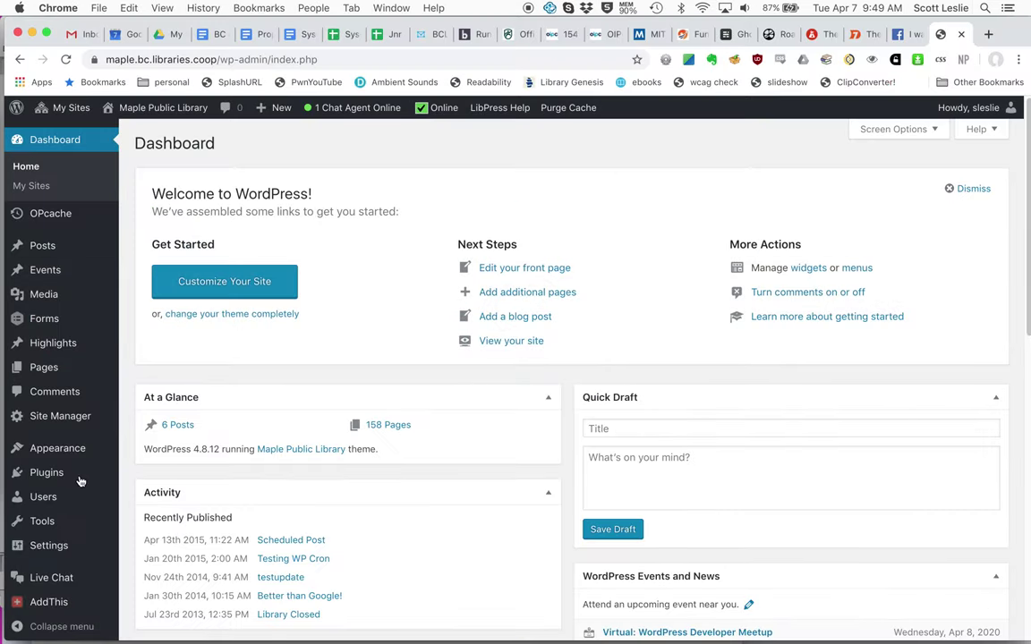
Open the WP Live Chat dashboard showing visitor Patron browsing, then return to the library site
mouse_move(62, 580)
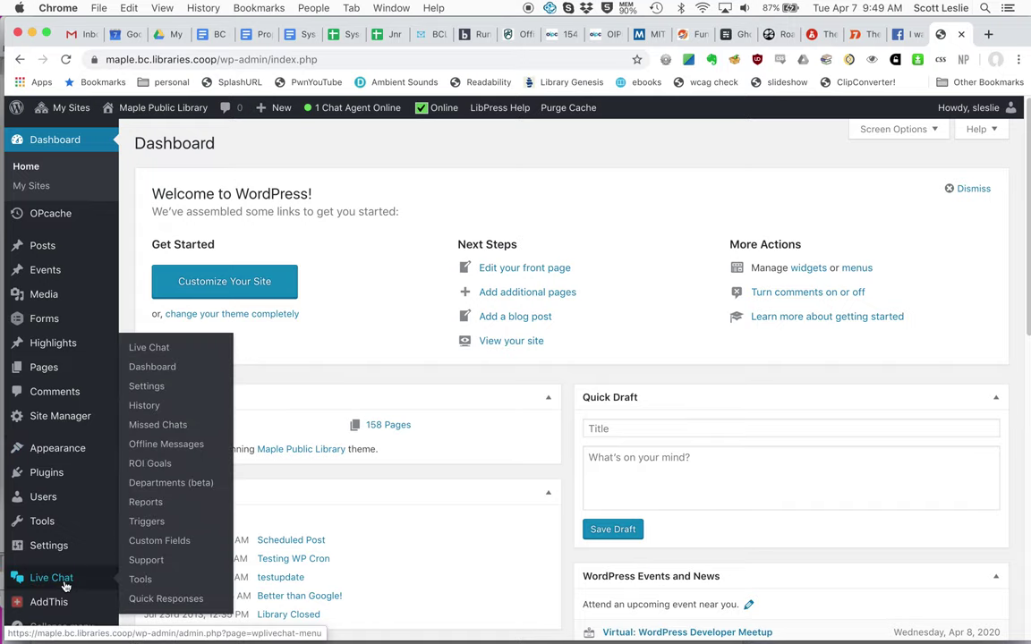
click(143, 347)
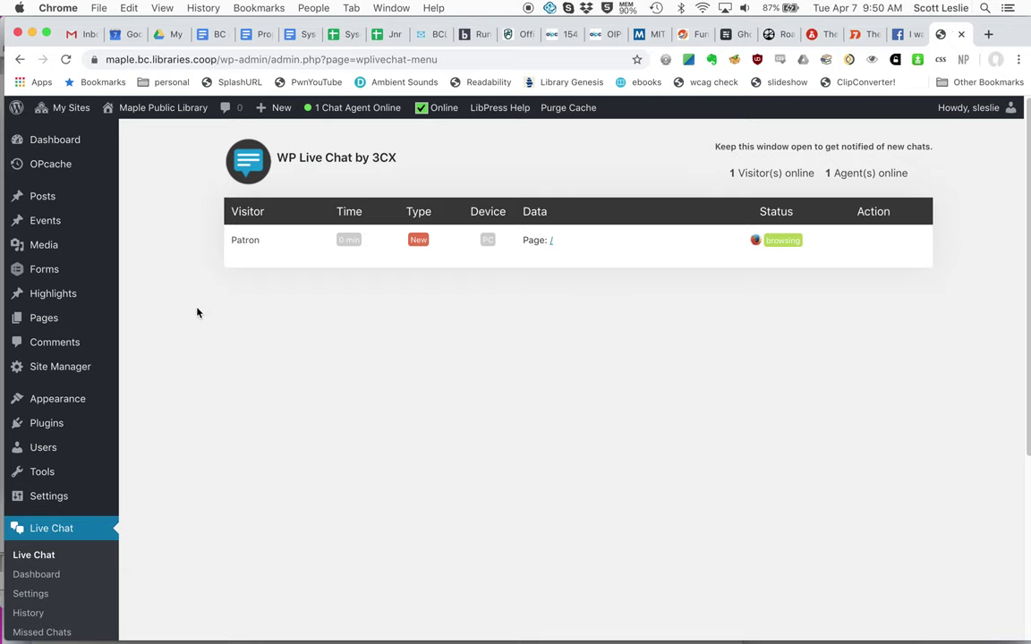
key(super+Tab)
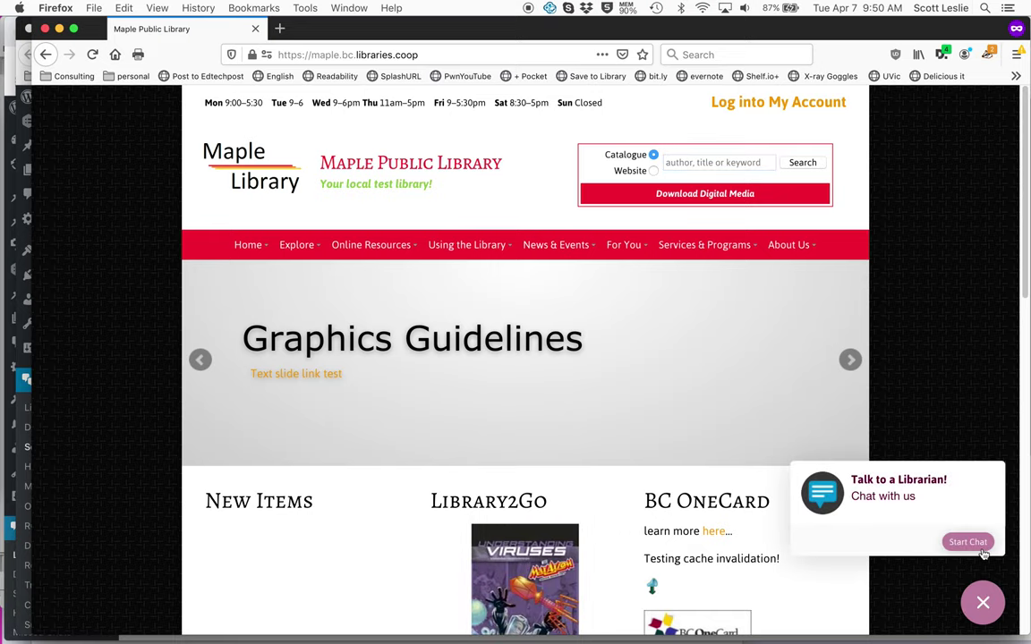
As the patron, start a chat and send 'hi there how do I get overdrive books'
click(969, 542)
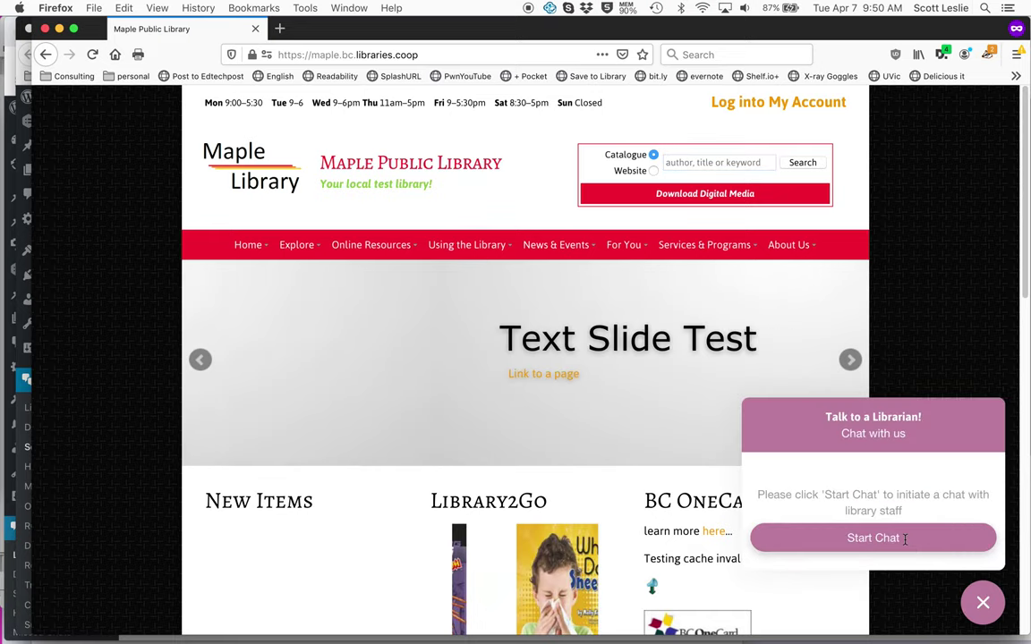
click(905, 539)
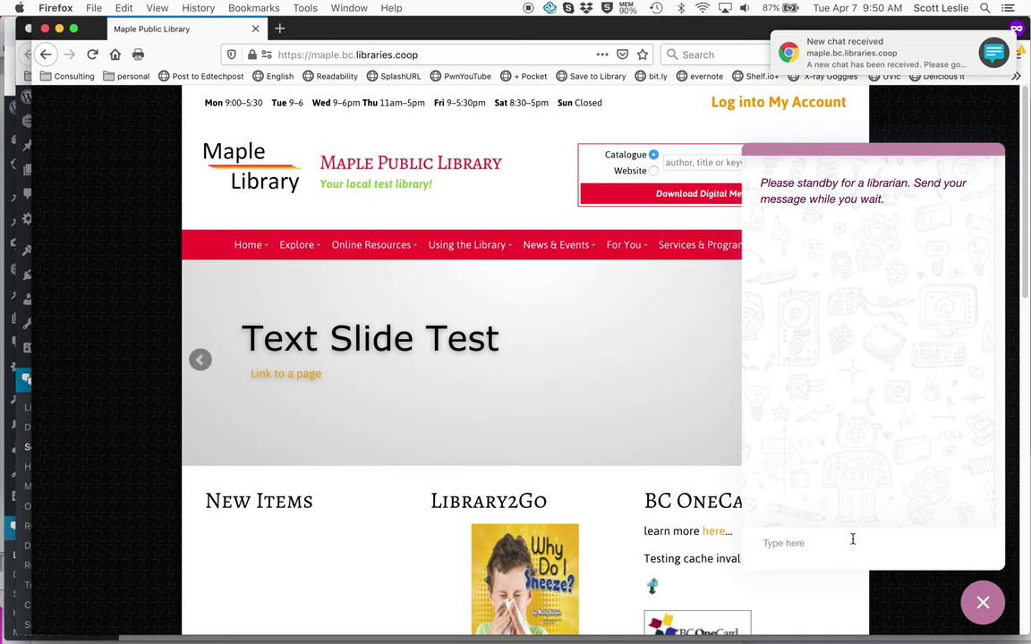
text(hi there)
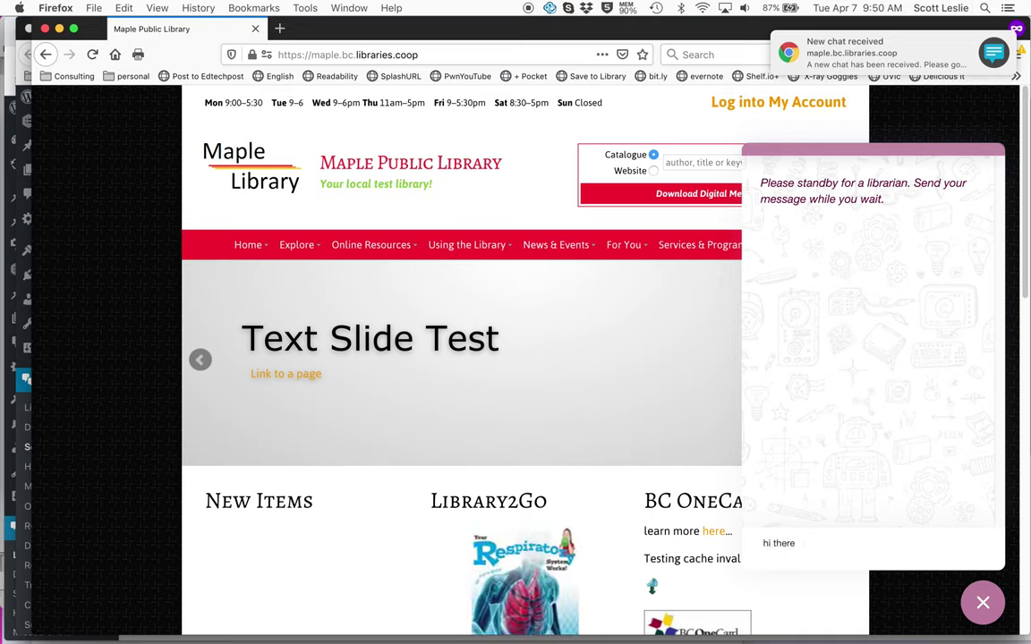
text( how do I)
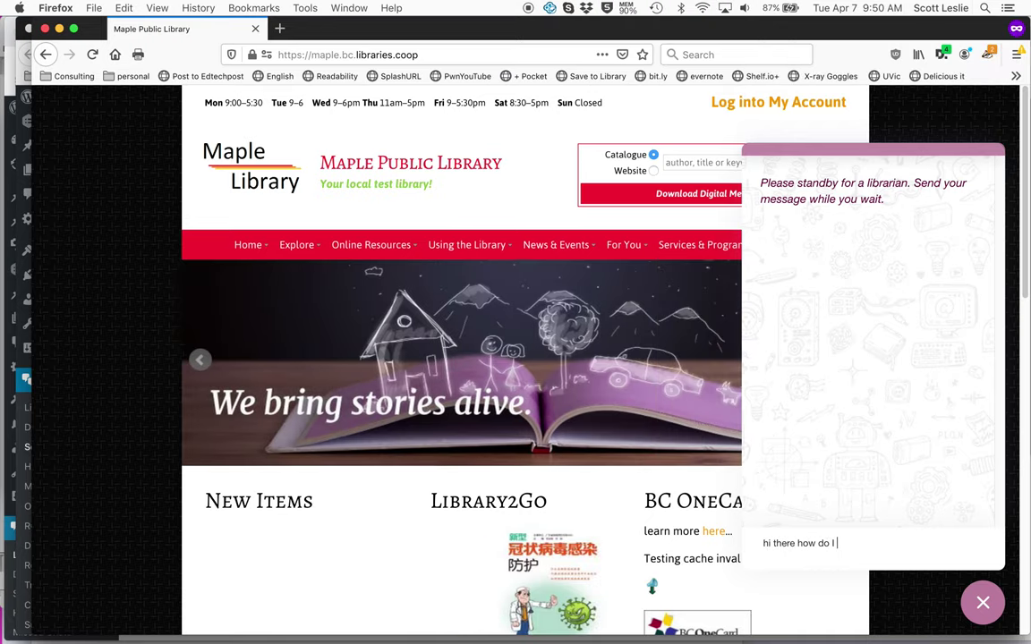
text( get overdrive books)
key(Return)
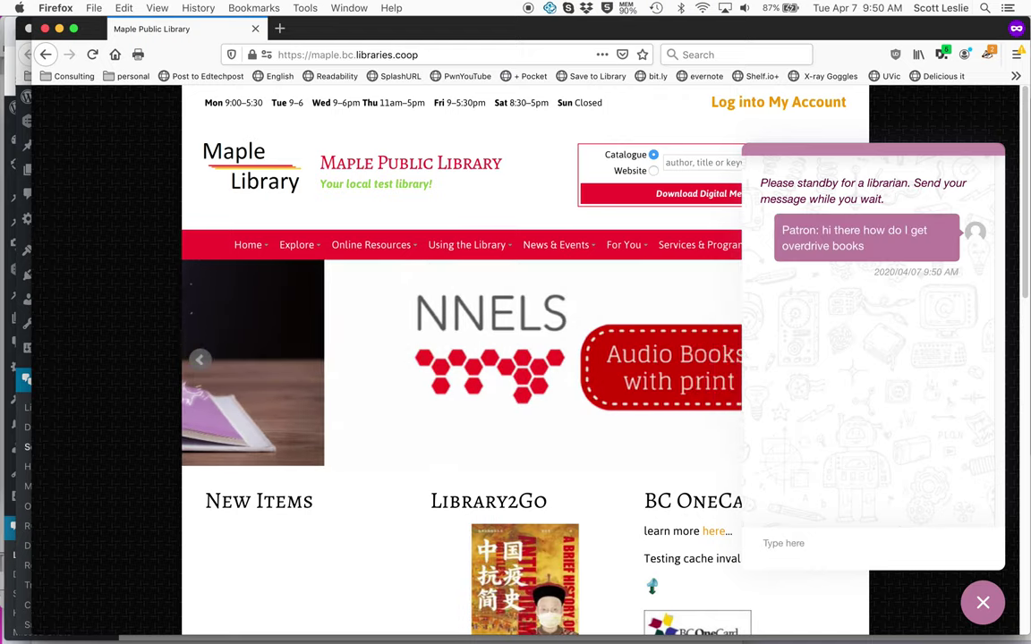
key(super+Tab)
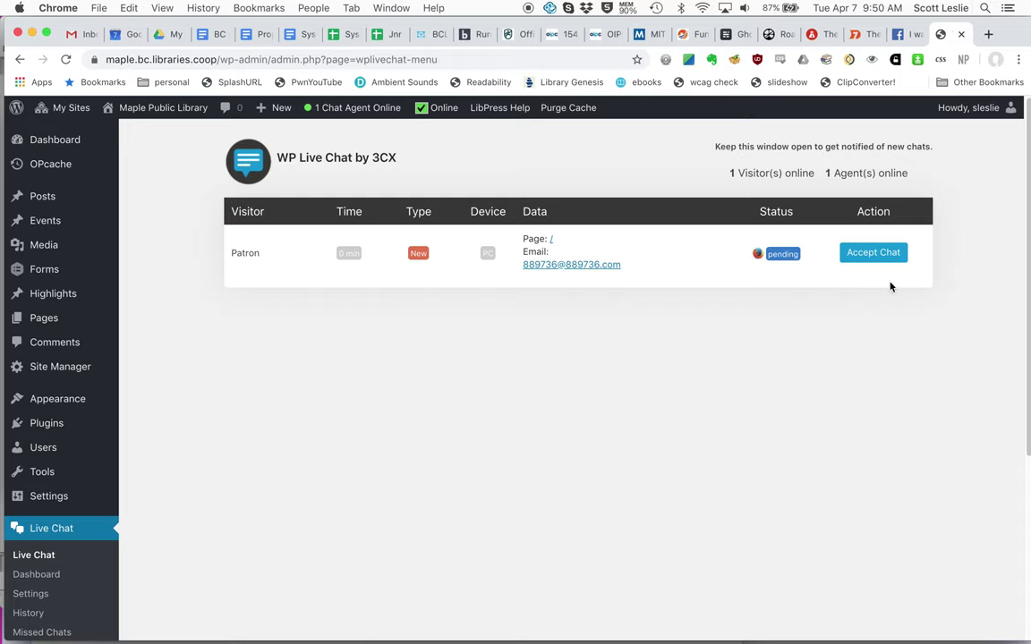
Accept the patron's chat and reply 'go to maple.overdrive.com for ebooks!'
click(877, 256)
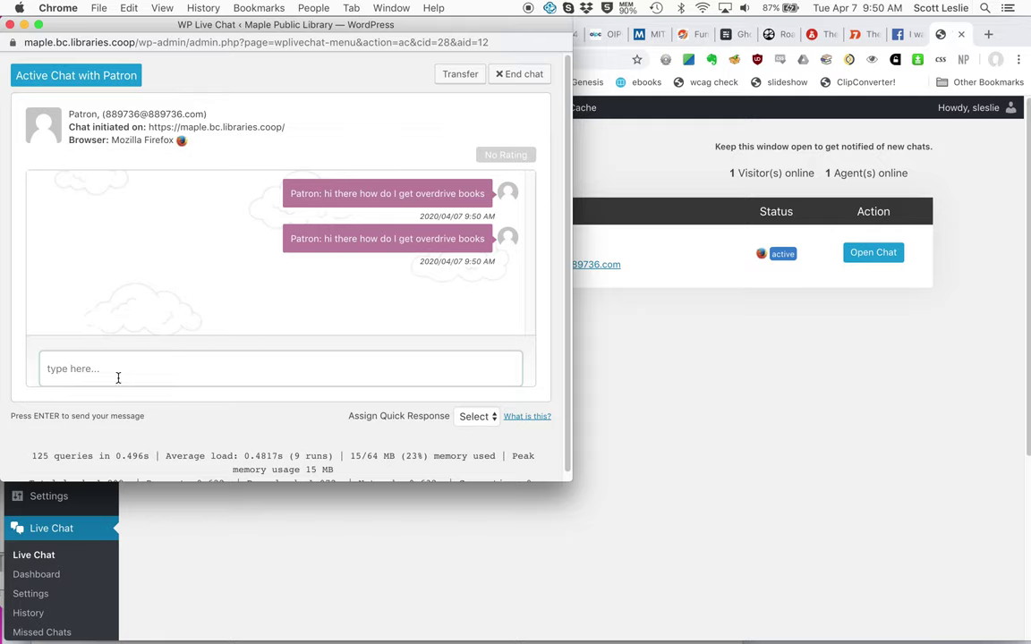
text(go to maple.overdrive.com for ev)
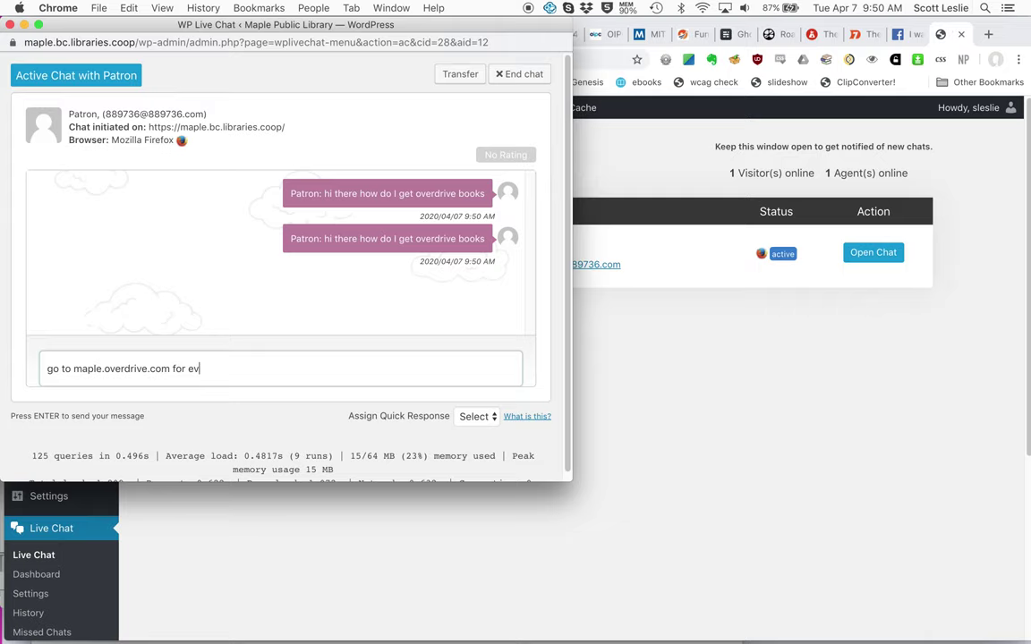
key(BackSpace)
text(books!)
key(Return)
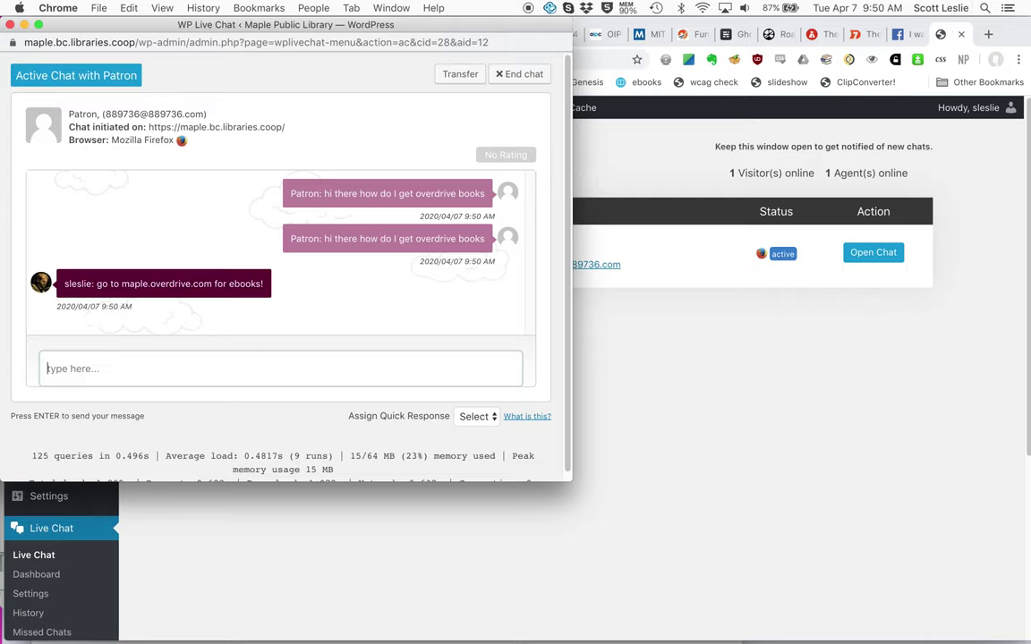
key(super+Tab)
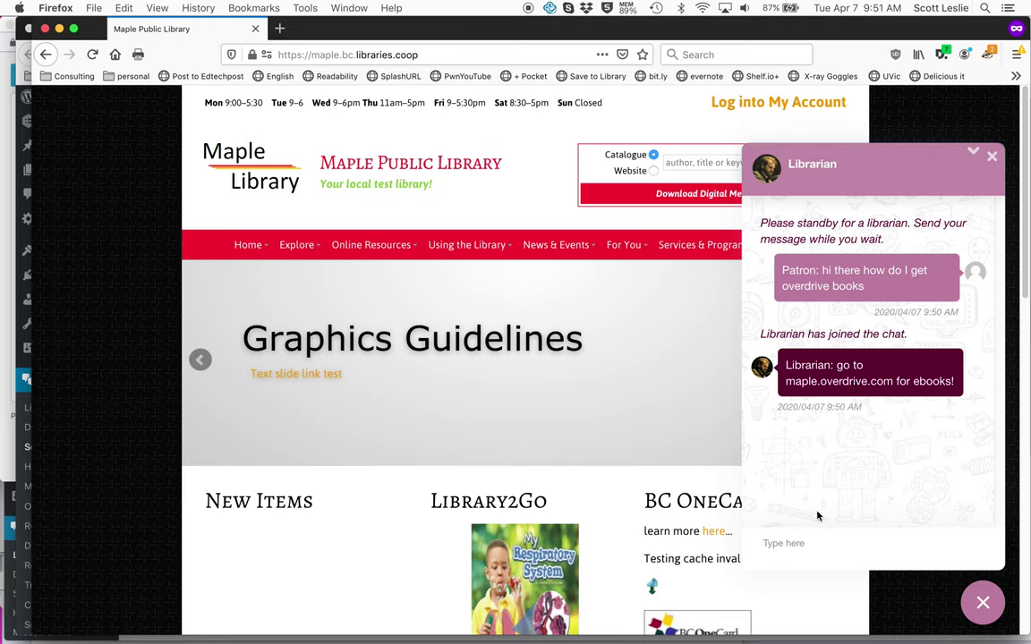
Send the patron's thank-you, then answer as librarian 'glad to be of service, anything else?'
text(thanks)
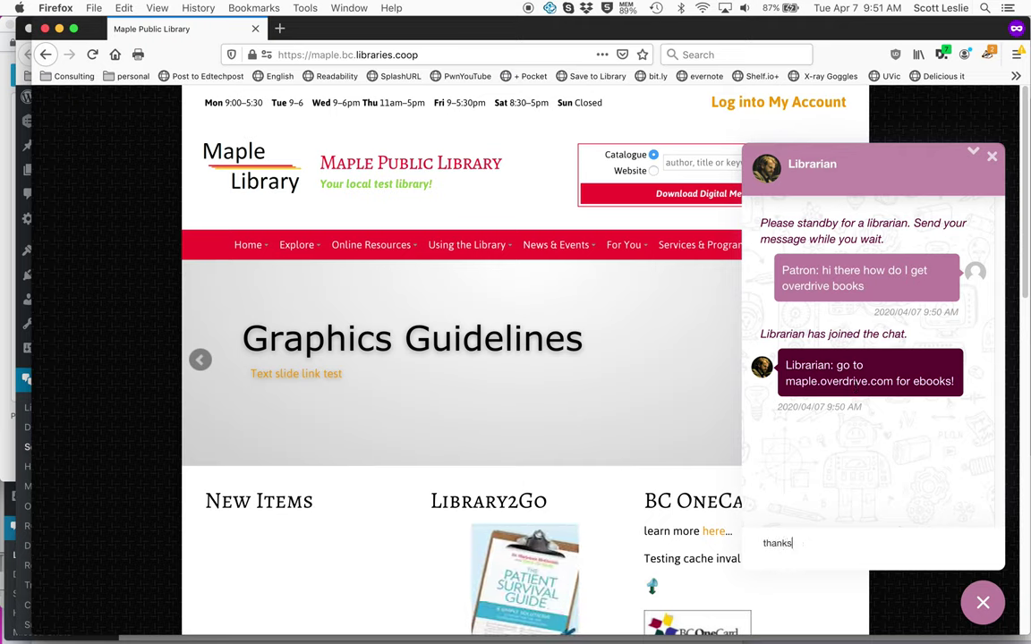
text( that's helpful!)
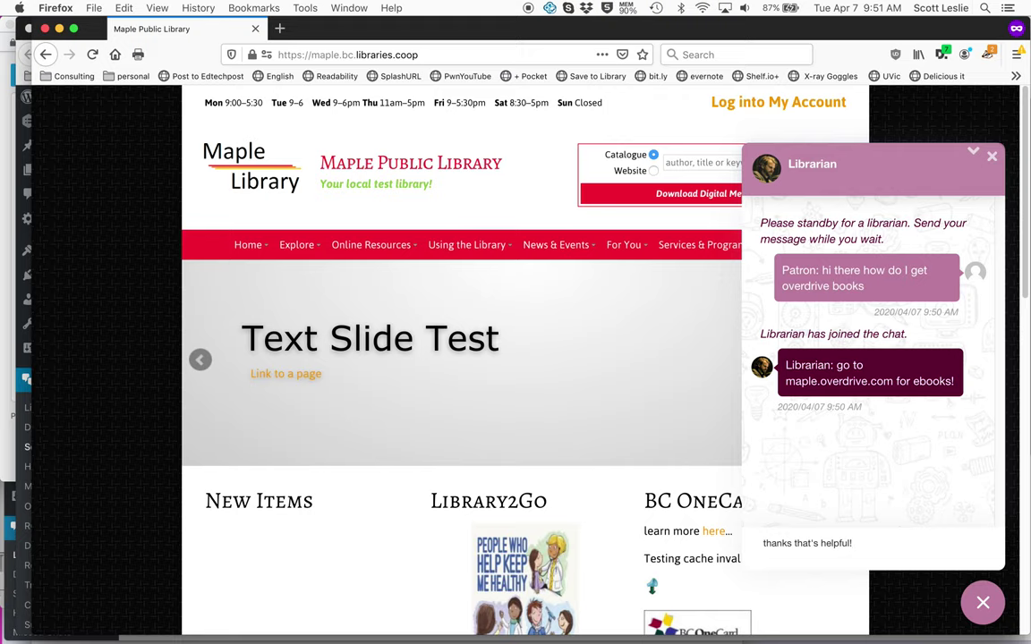
key(Return)
key(super+Tab)
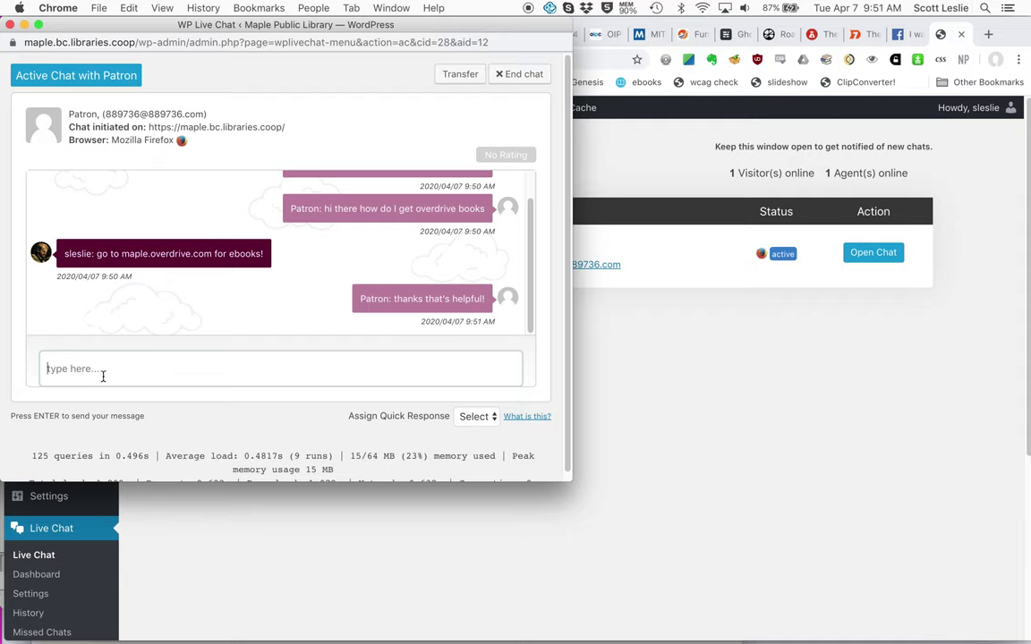
text(glad to be of service, anything else?)
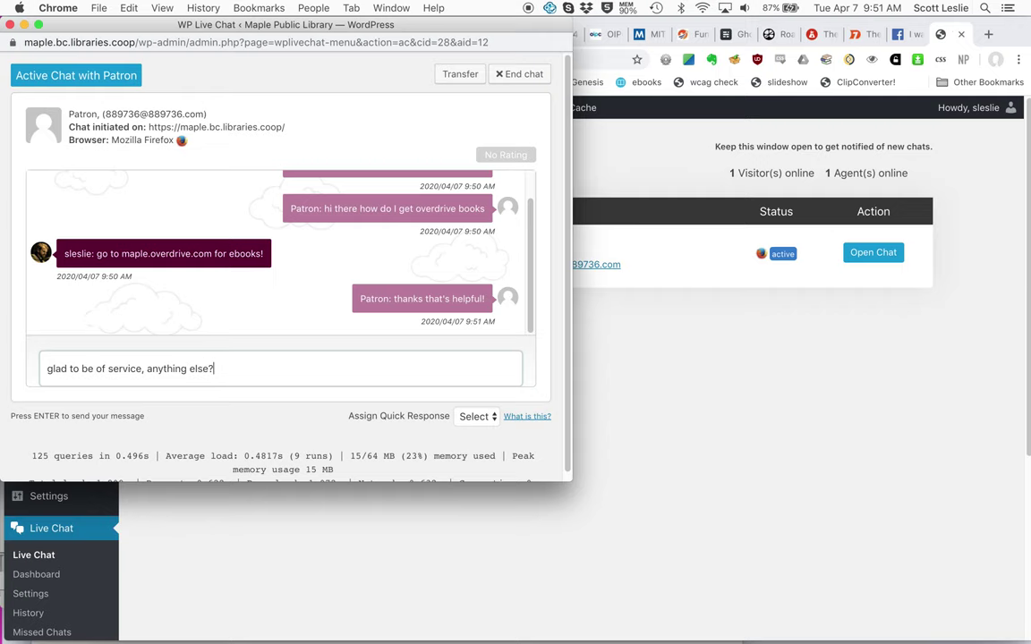
key(Return)
Reply 'no thanks' as the patron, end the chat as staff, and close the patron's chat panel
key(super+Tab)
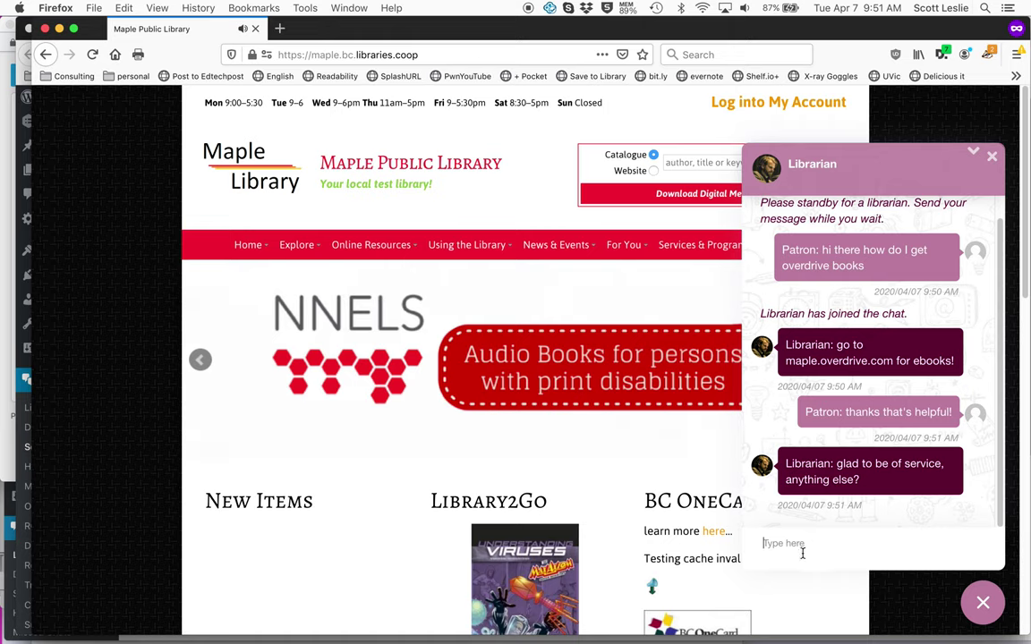
text(no thanks)
key(Return)
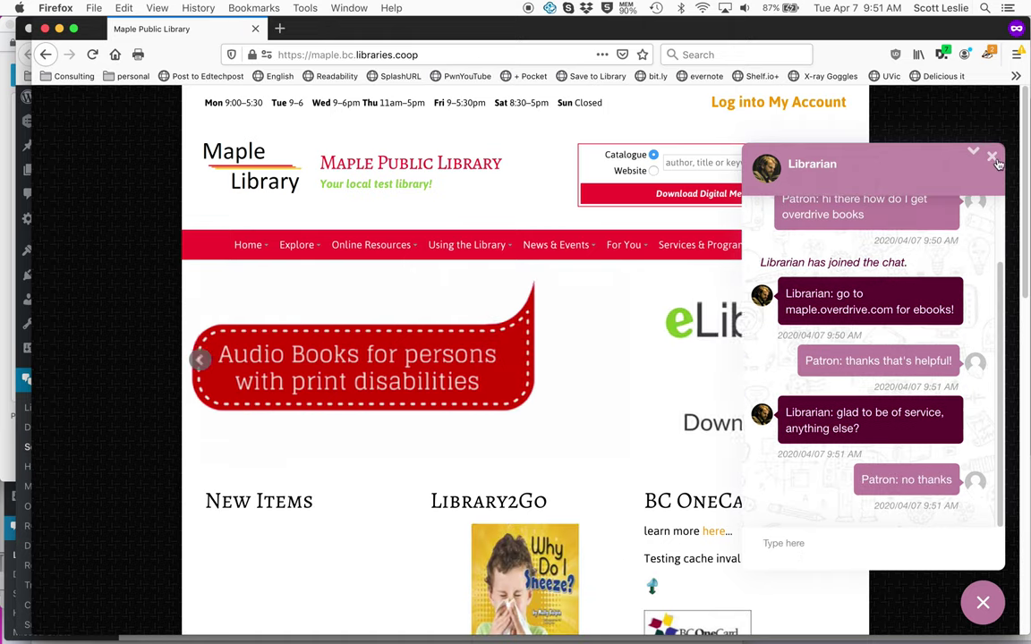
key(super+Tab)
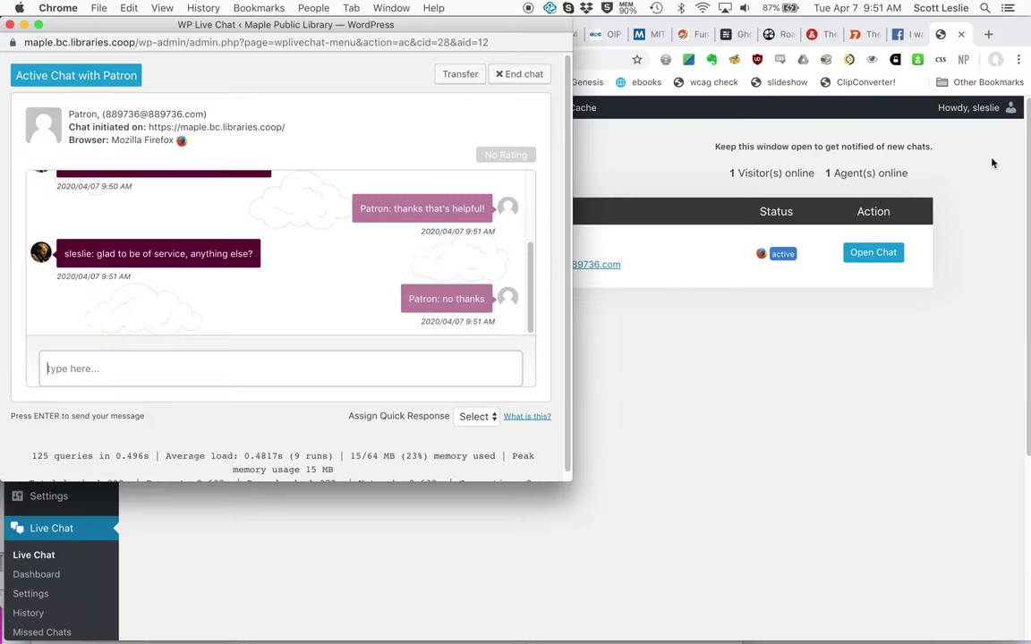
click(518, 75)
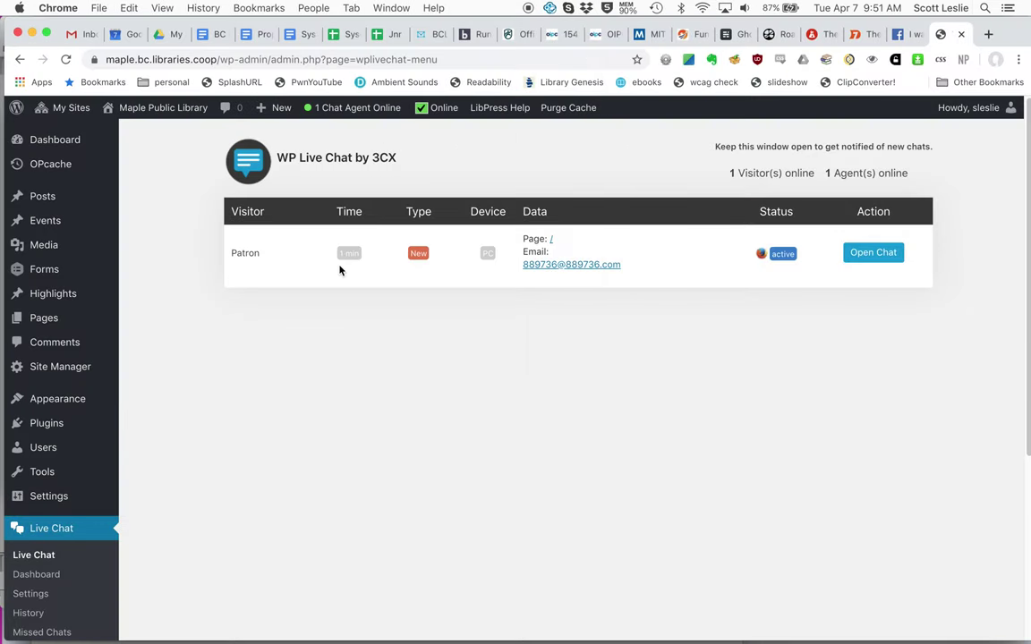
key(super+Tab)
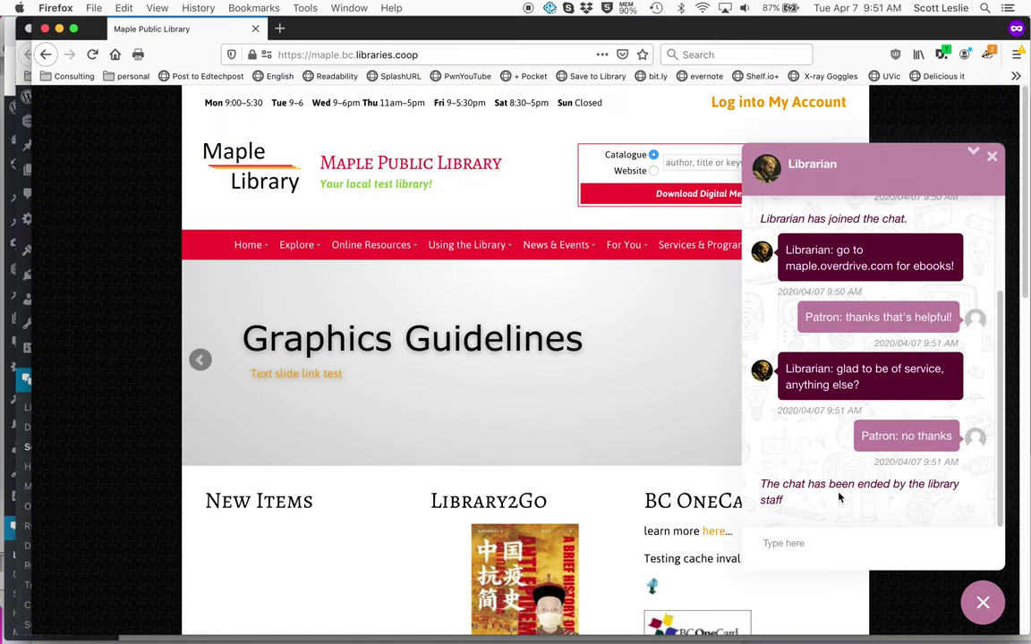
click(975, 152)
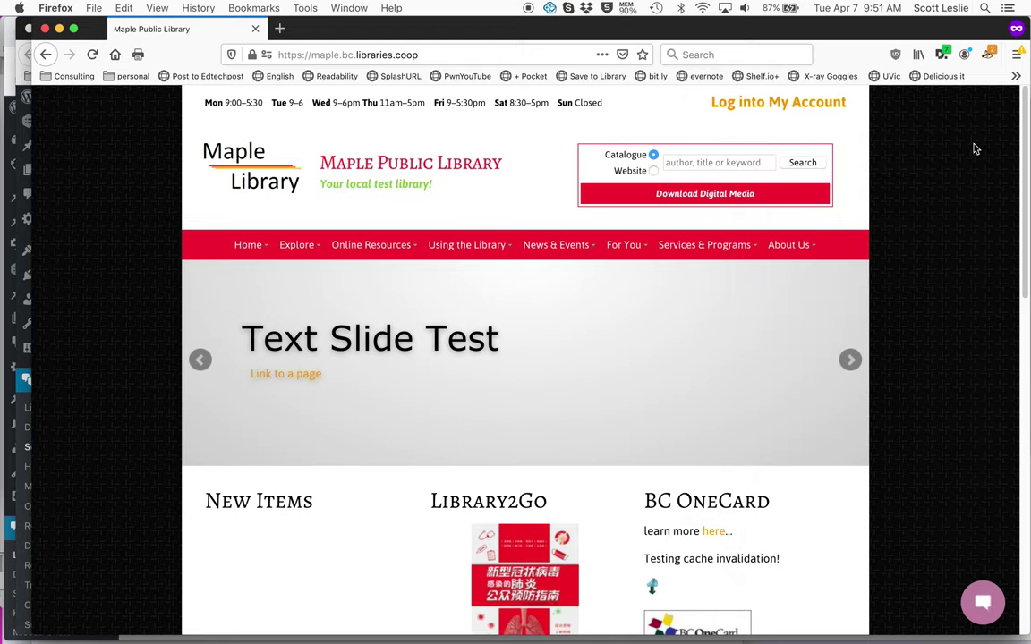
Open Live Chat > History in WordPress admin, listing four completed chats
key(super+Tab)
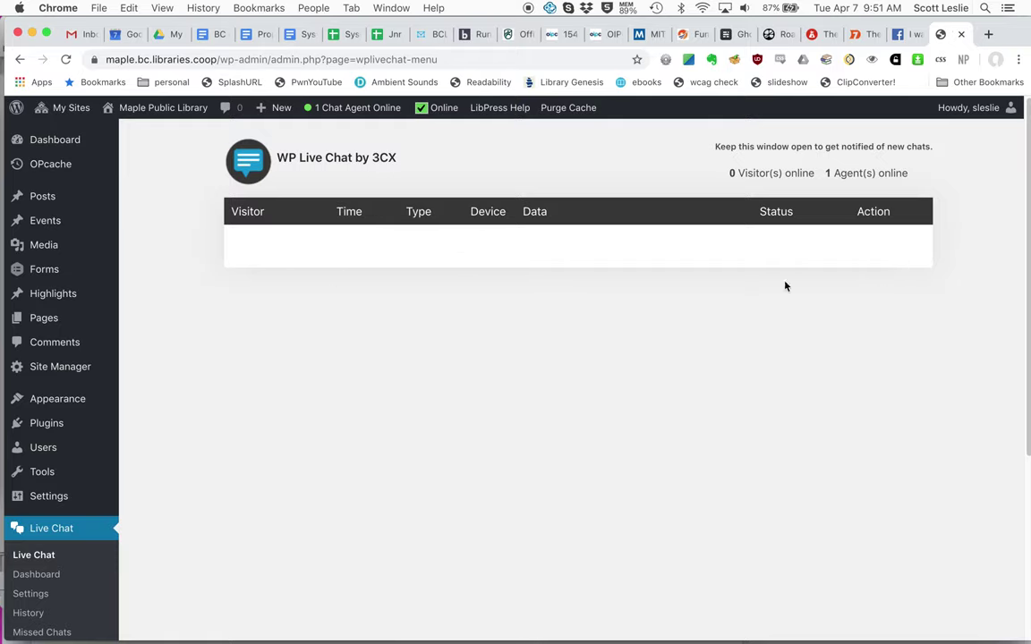
scroll(287, 466, down, 2)
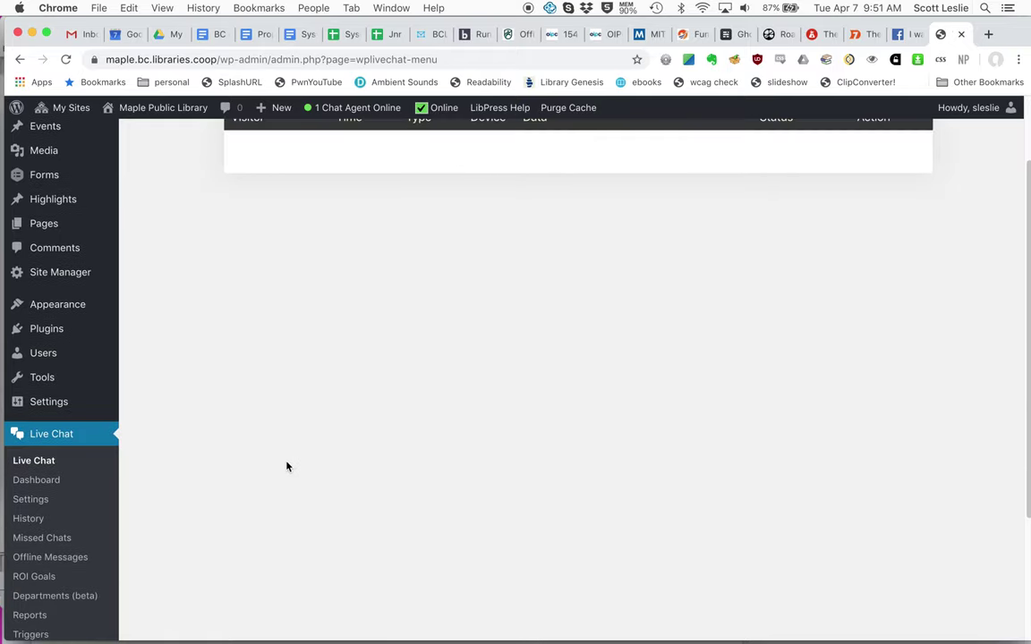
click(22, 519)
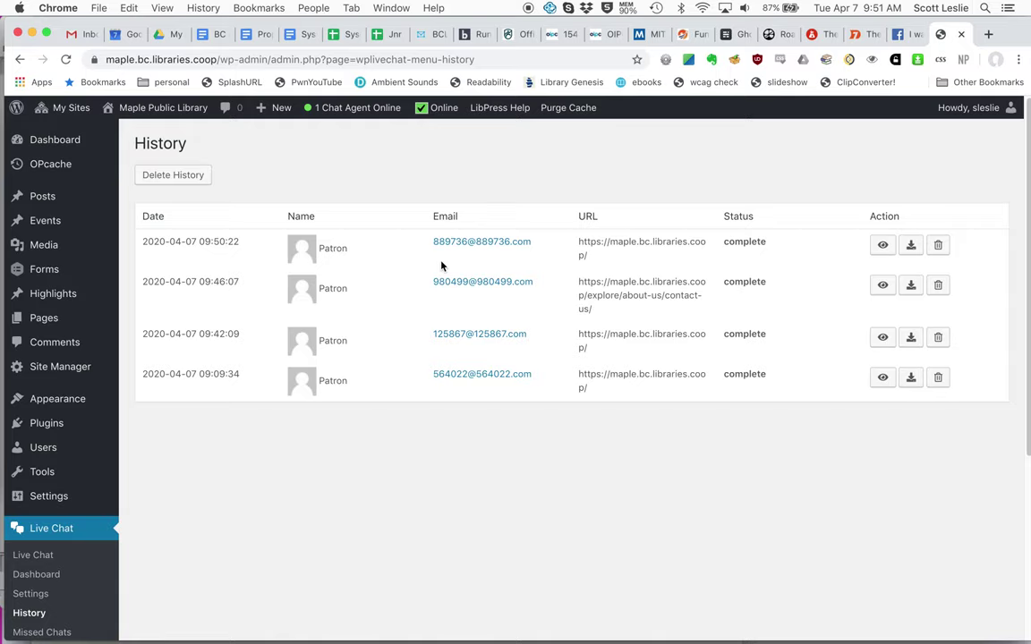
Review the latest chat's transcript, then open Missed Chats, which reports none missed
click(883, 244)
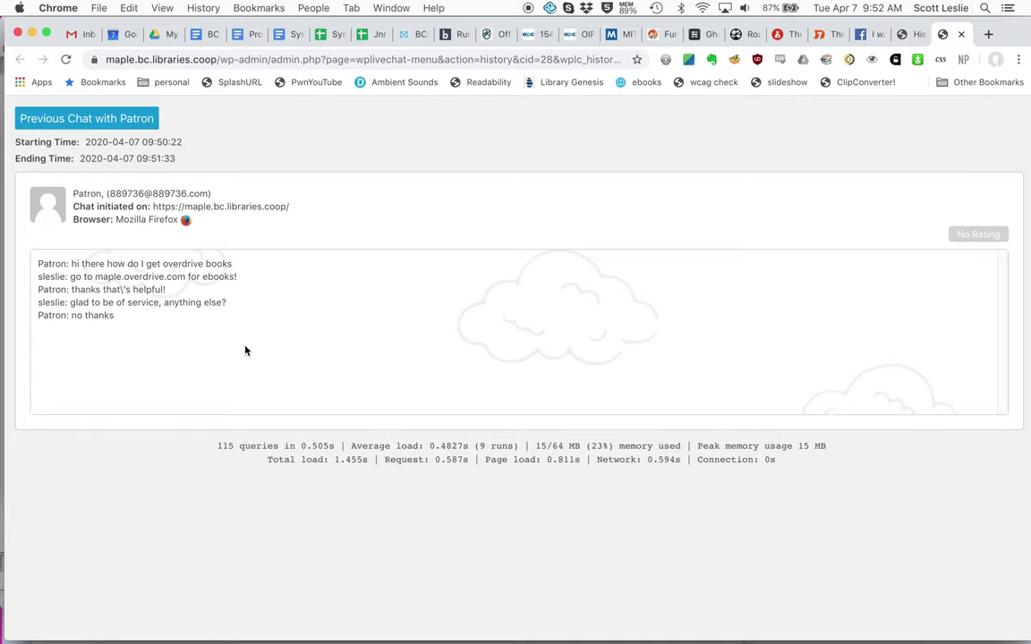
click(960, 35)
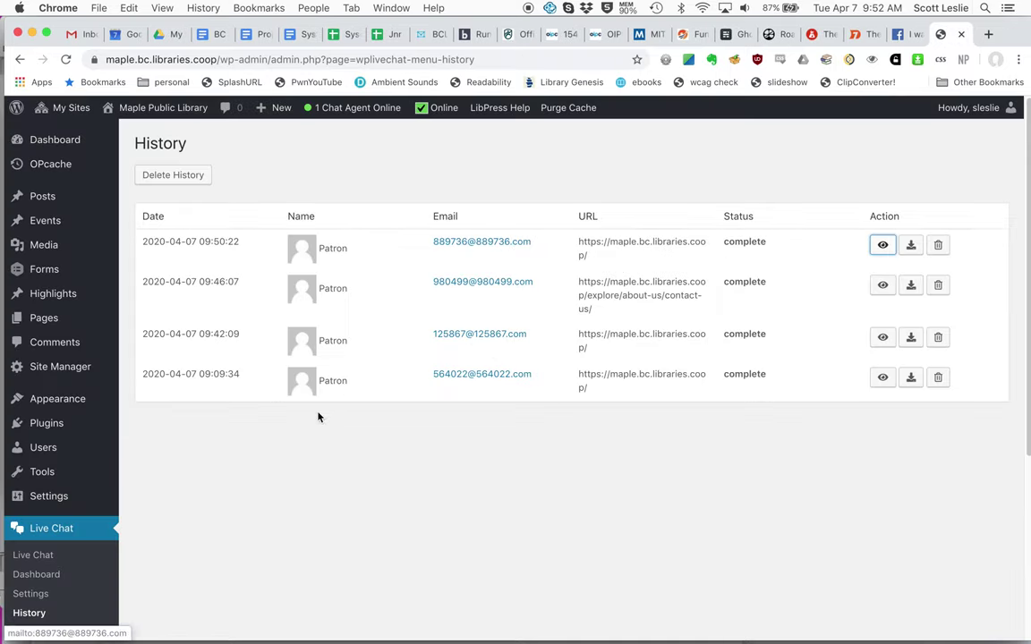
scroll(63, 560, down, 3)
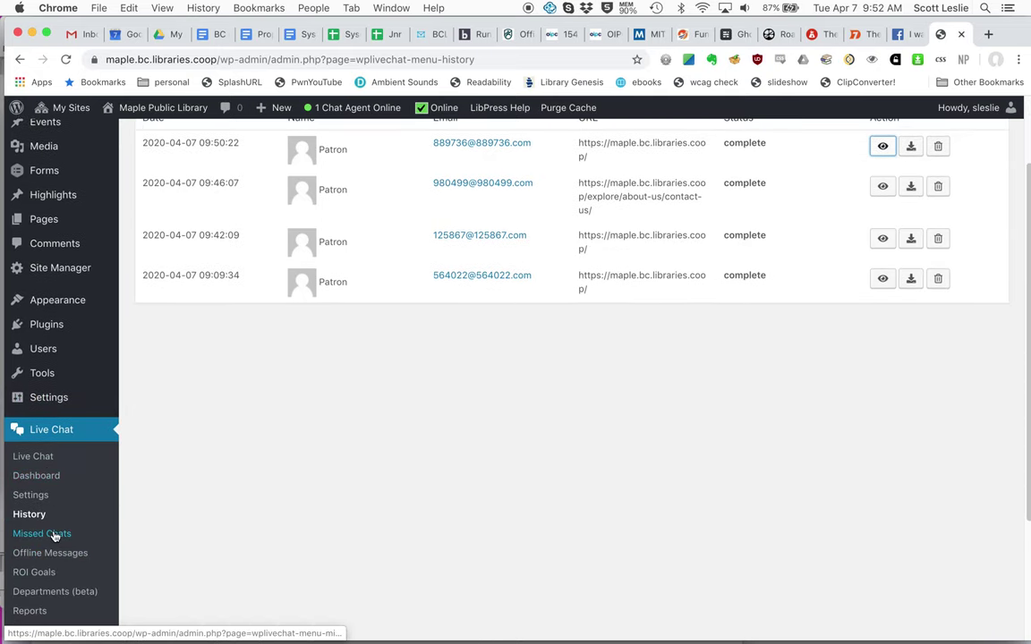
click(53, 534)
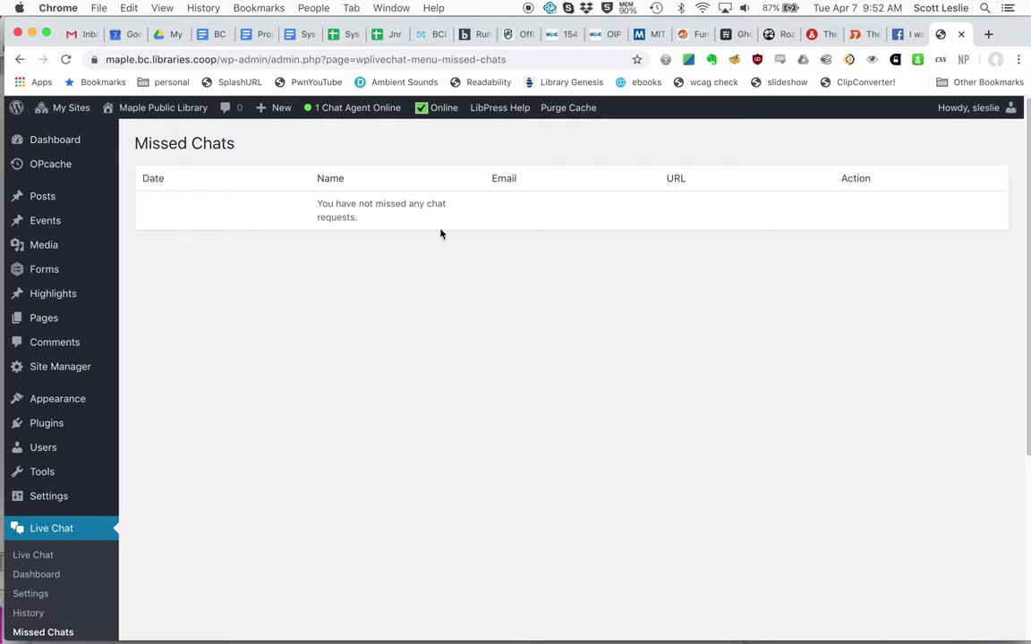
Switch live chat from Online to Offline in the WordPress admin bar
scroll(440, 231, down, 1)
click(421, 114)
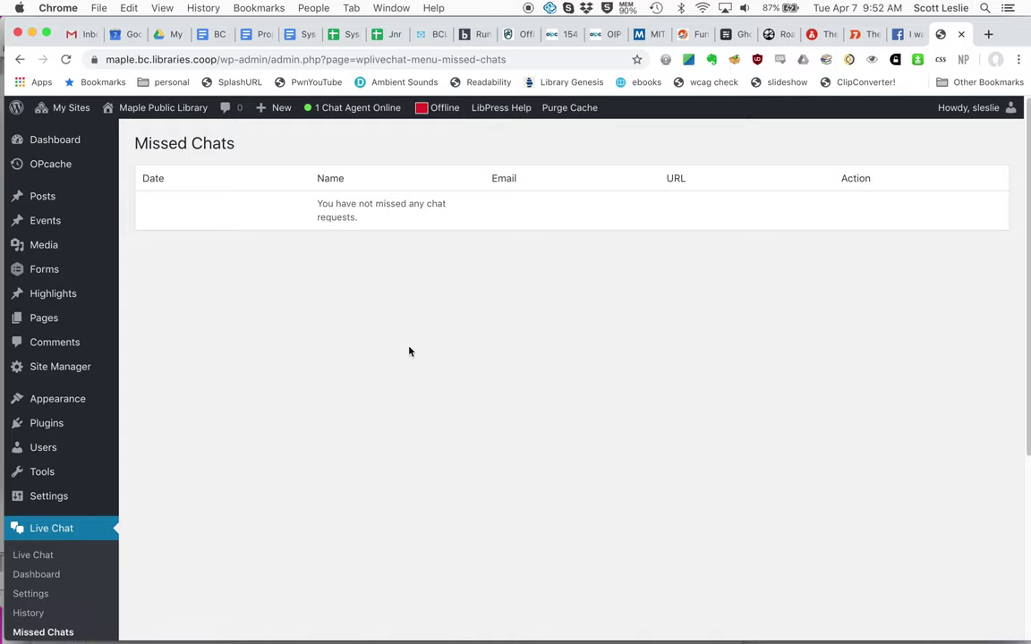
key(super+Tab)
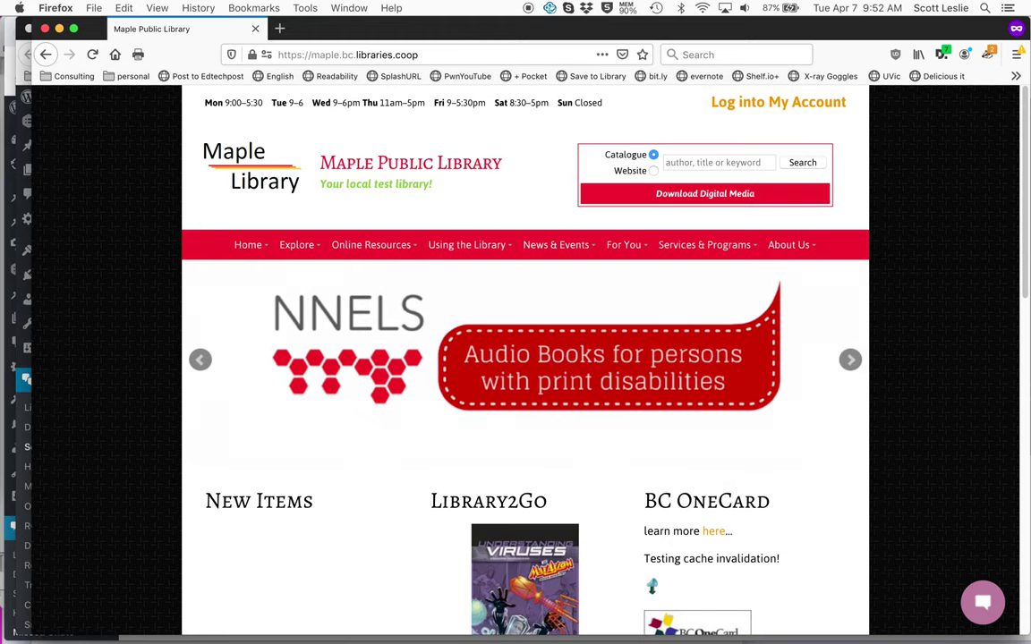
Reload the library home page in Firefox to check the chat widget is gone
click(92, 54)
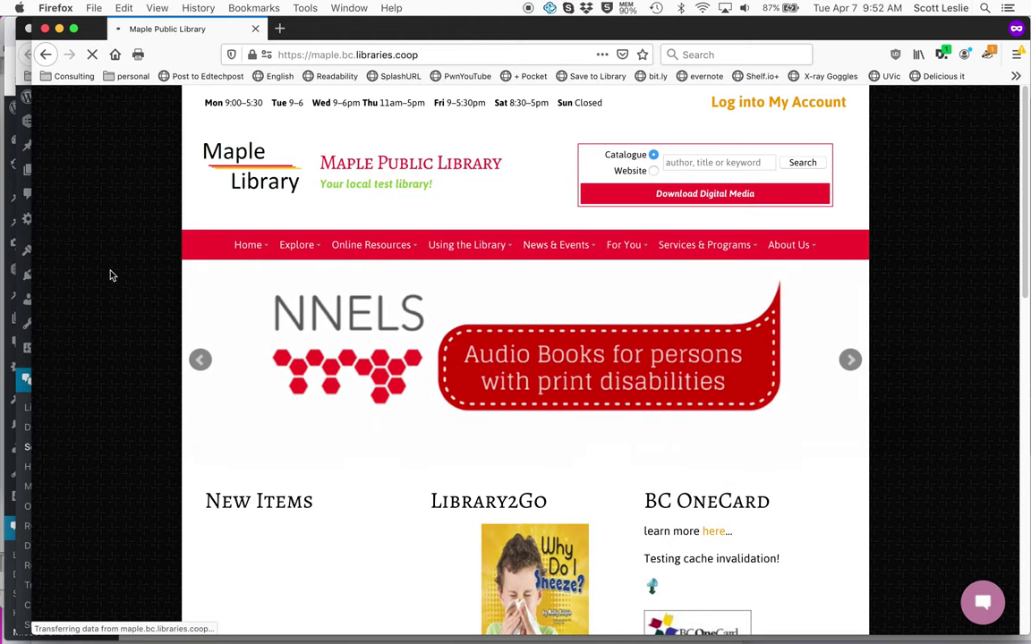